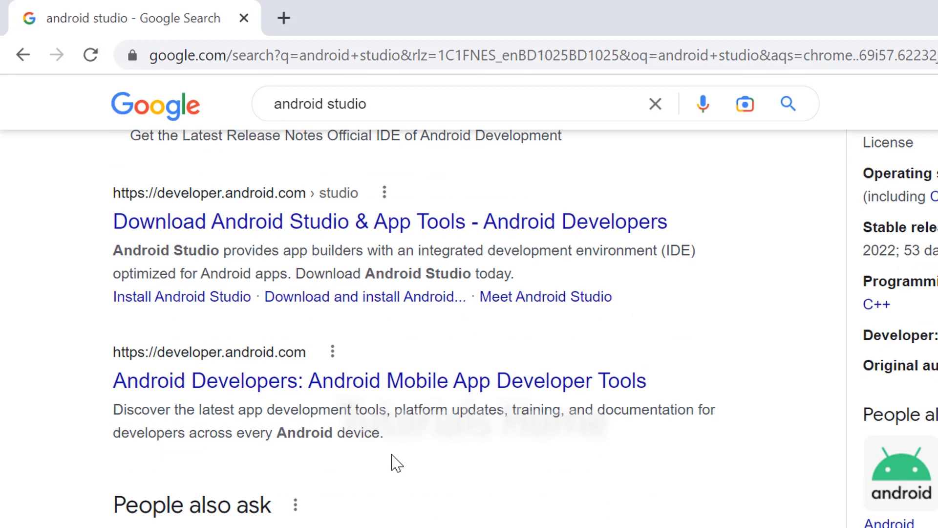
Open the Android Studio download page, agree to the license terms, and download Android Studio Dolphin 2021.3.1 Patch 1 for Windows.
{"action": "left_click", "coordinate": [240, 224]}
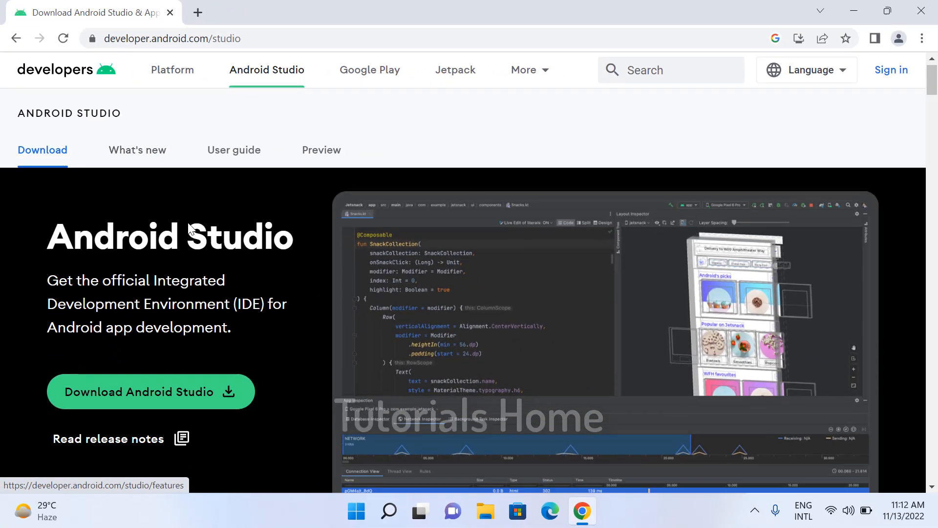
{"action": "scroll", "coordinate": [189, 230], "scroll_direction": "down", "scroll_amount": 3}
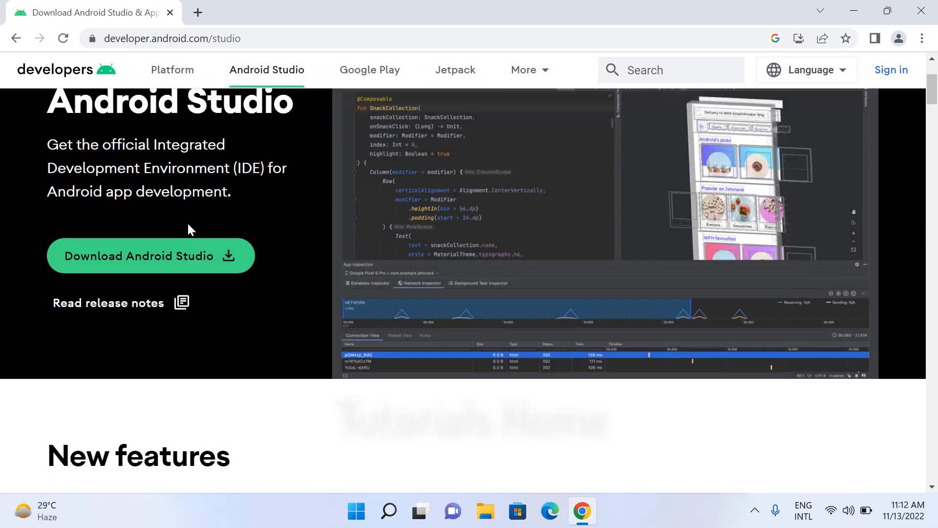
{"action": "left_click", "coordinate": [207, 263]}
{"action": "scroll", "coordinate": [323, 299], "scroll_direction": "down", "scroll_amount": 7}
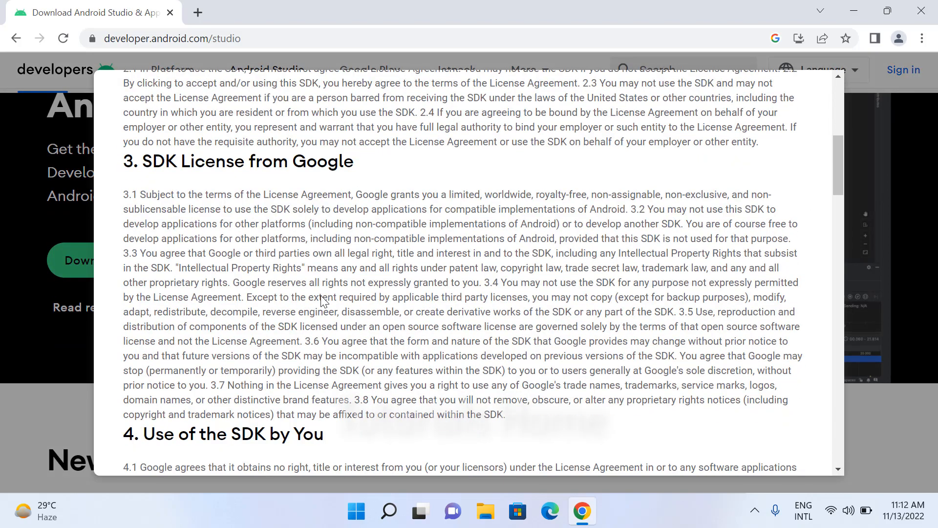
{"action": "scroll", "coordinate": [322, 299], "scroll_direction": "down", "scroll_amount": 15}
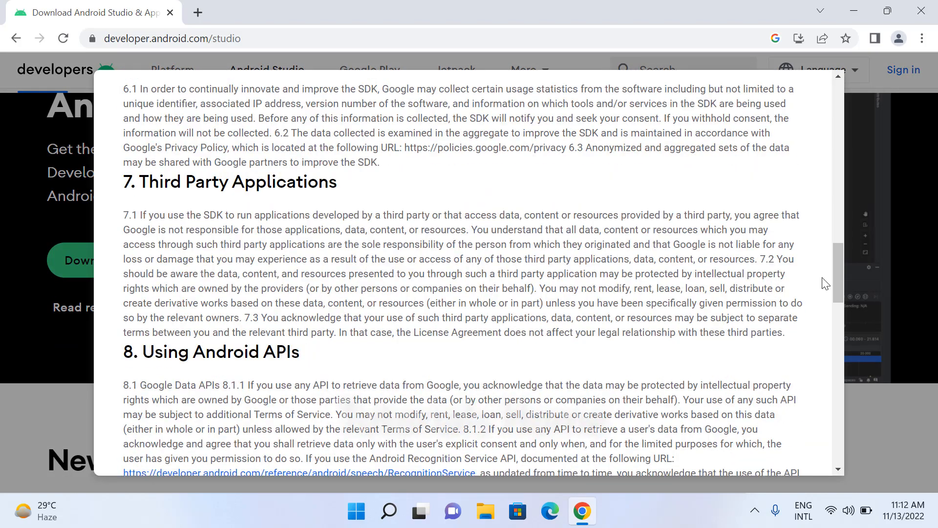
{"action": "left_click_drag", "start_coordinate": [838, 274], "coordinate": [838, 433]}
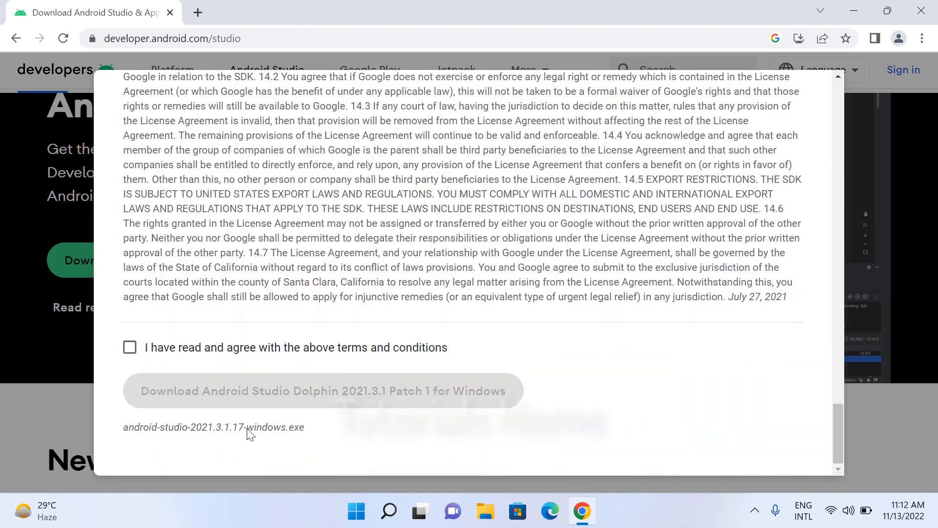
{"action": "left_click", "coordinate": [130, 347]}
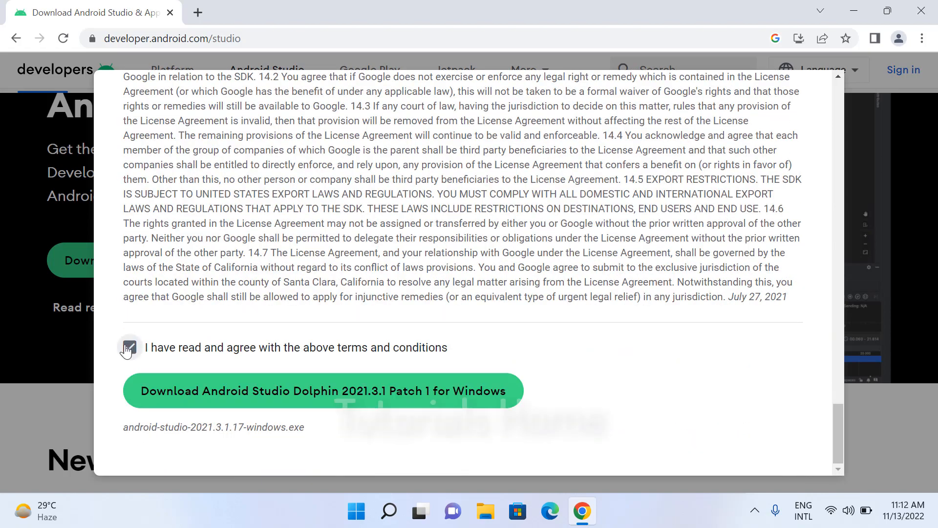
{"action": "left_click", "coordinate": [386, 393]}
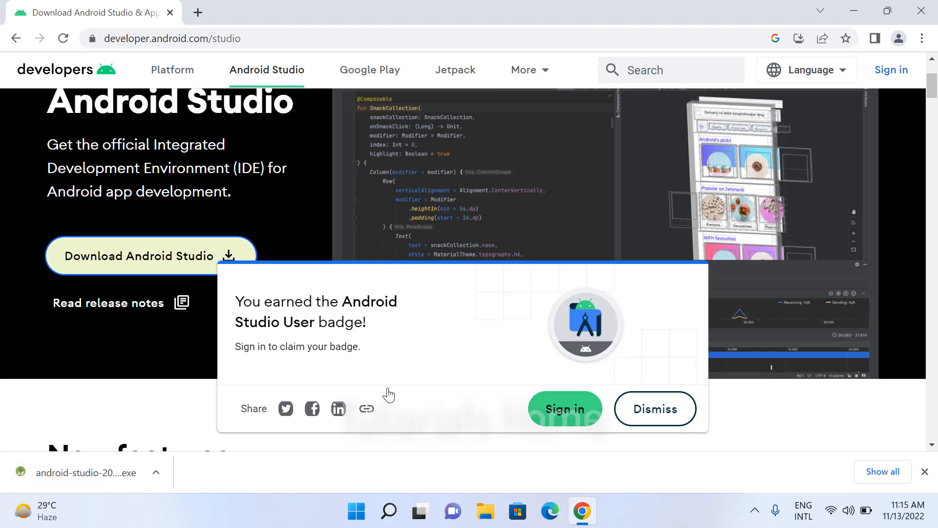
{"action": "left_click", "coordinate": [653, 410]}
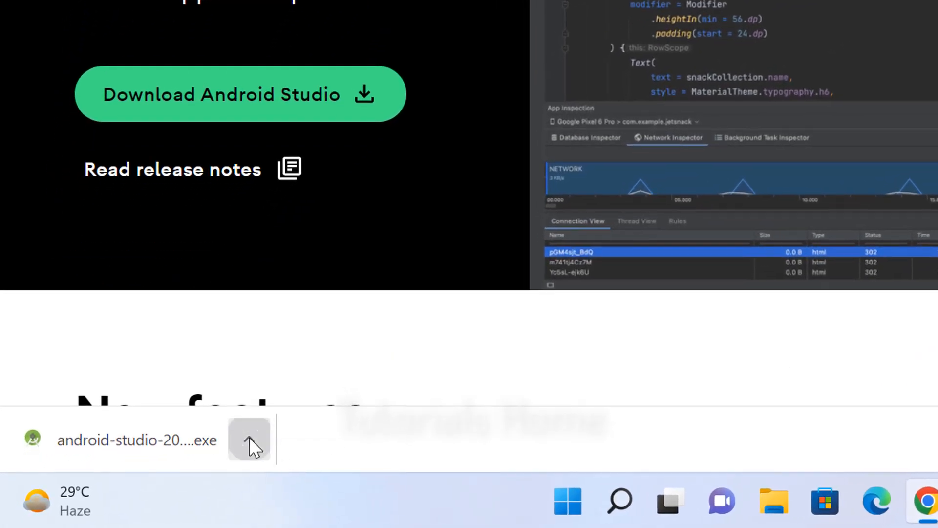
Run the downloaded Android Studio installer and minimize the browser window.
{"action": "left_click", "coordinate": [251, 442]}
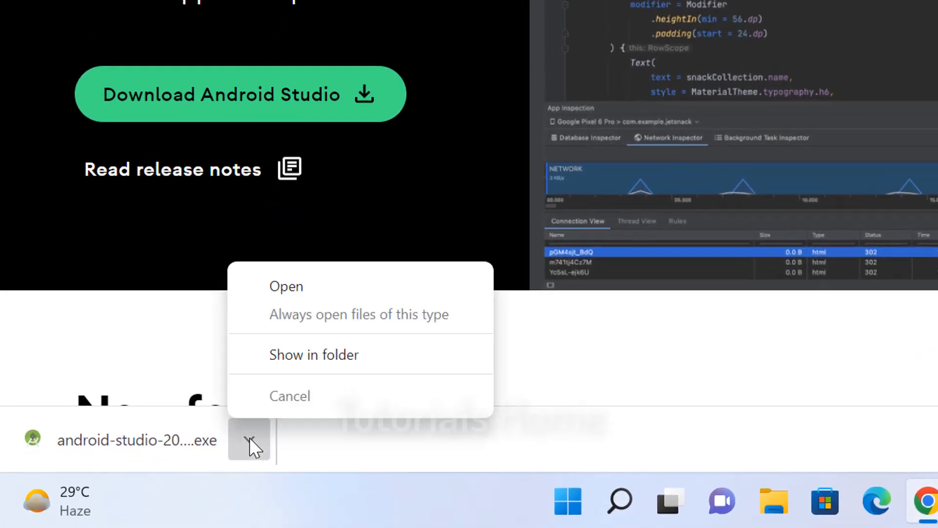
{"action": "left_click", "coordinate": [299, 292]}
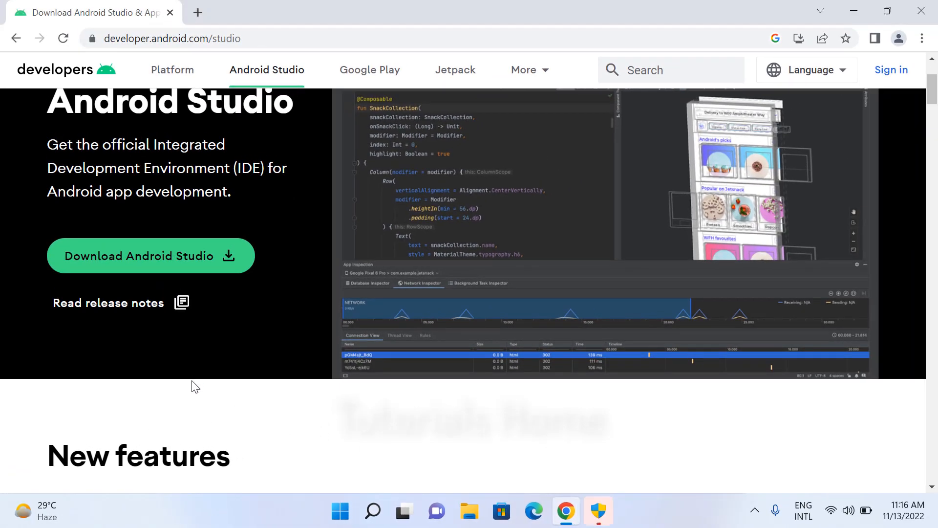
{"action": "left_click", "coordinate": [855, 5]}
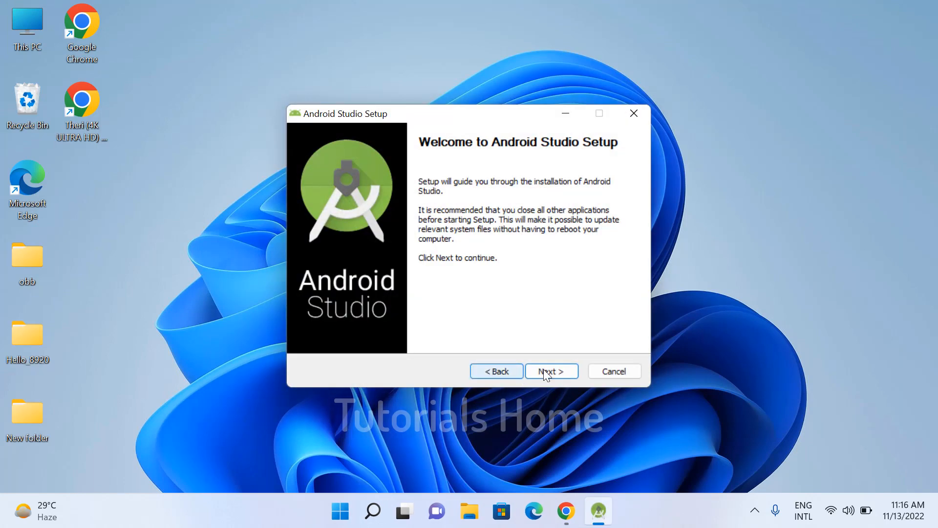
Install Android Studio in C:\Program Files\Android\Android Studio with the Android Studio Start Menu folder, and launch it on completion.
{"action": "left_click", "coordinate": [546, 368]}
{"action": "left_click", "coordinate": [562, 370]}
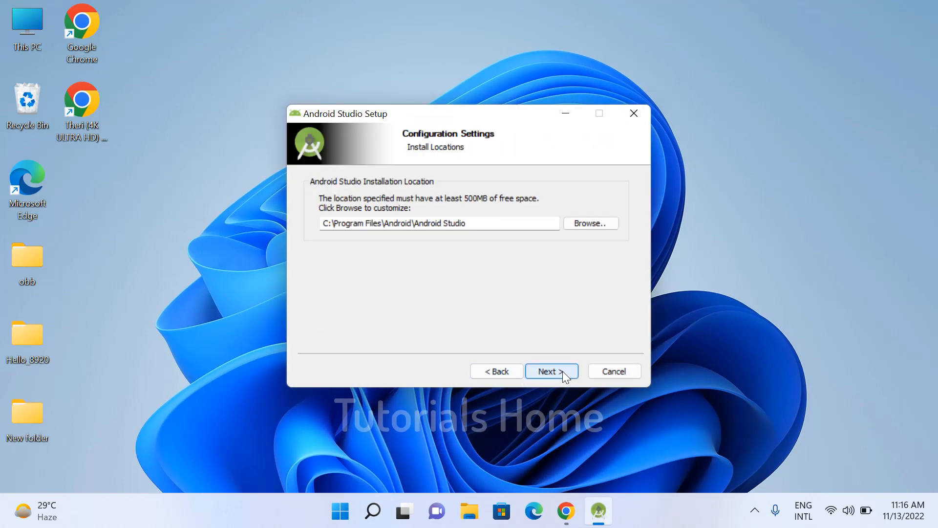
{"action": "left_click", "coordinate": [544, 370]}
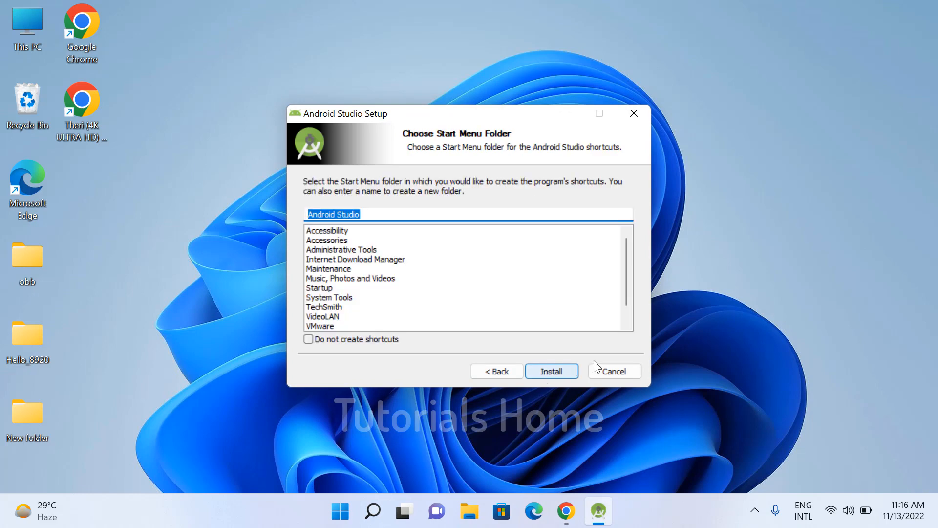
{"action": "left_click", "coordinate": [555, 371]}
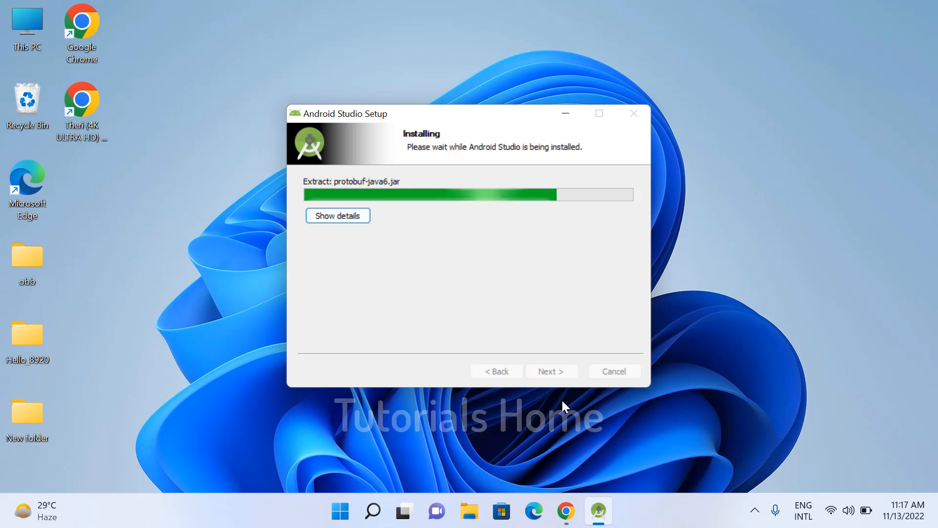
{"action": "left_click", "coordinate": [529, 369]}
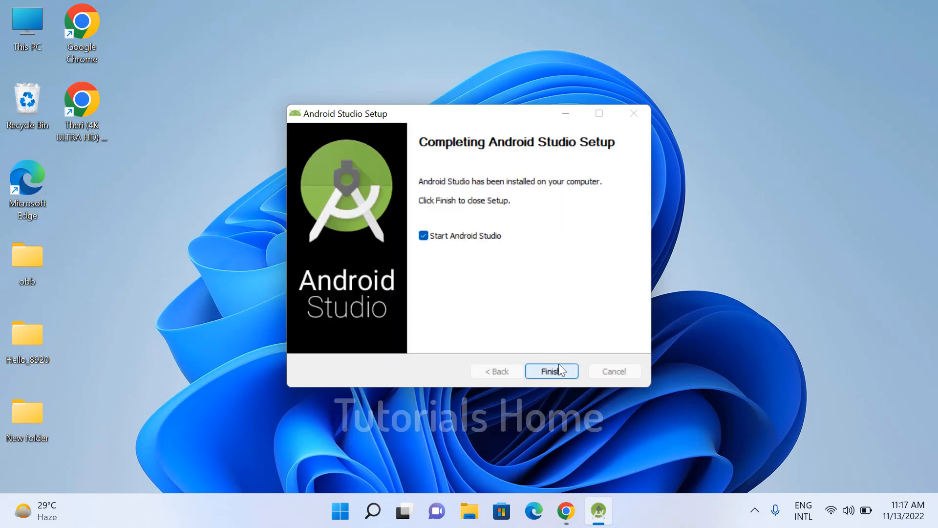
{"action": "left_click", "coordinate": [549, 374]}
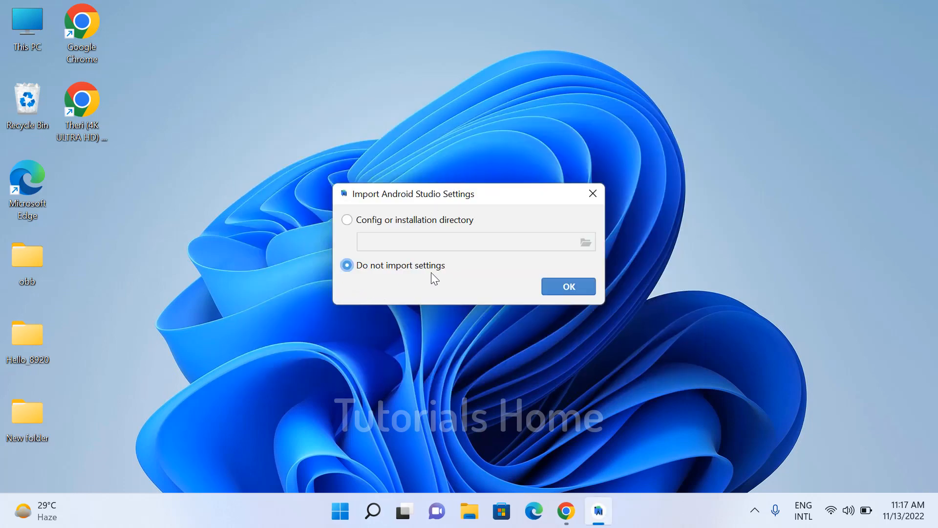
Start Android Studio without importing settings and decline to send usage statistics to Google.
{"action": "left_click", "coordinate": [577, 287]}
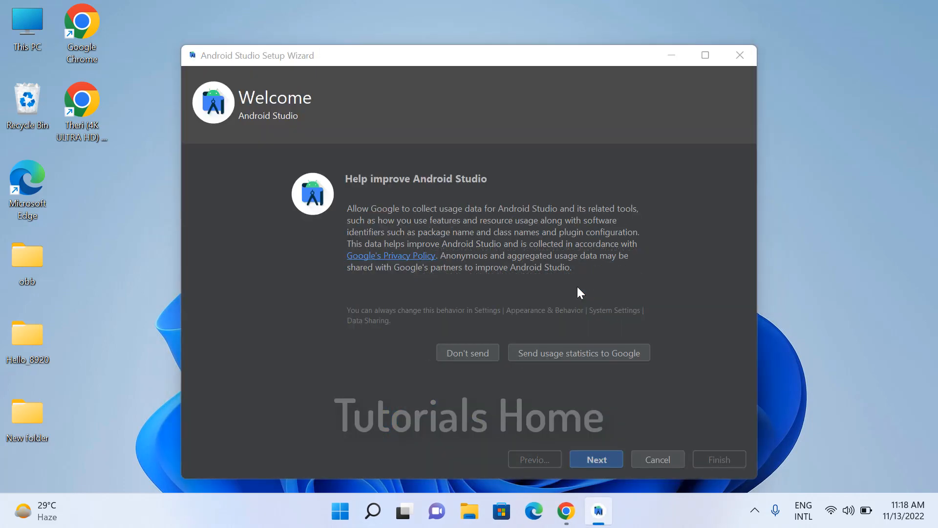
{"action": "left_click", "coordinate": [467, 352]}
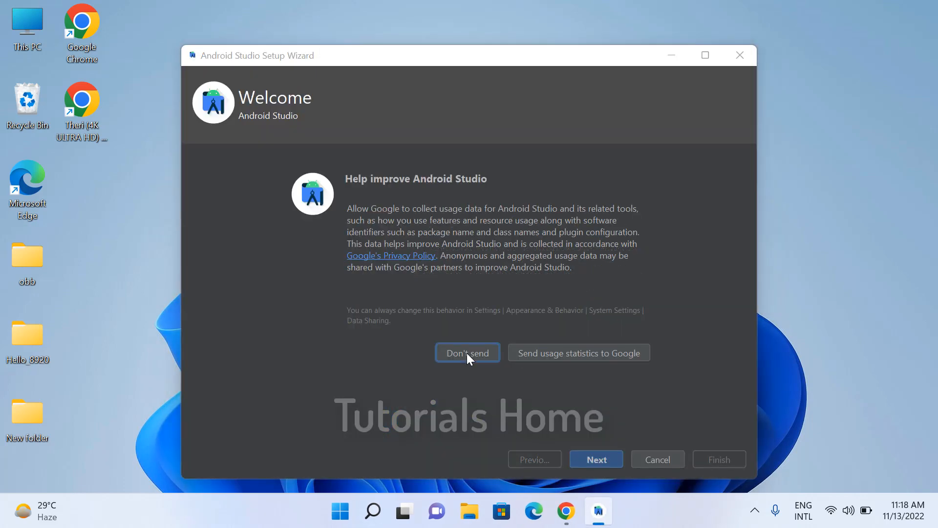
{"action": "left_click", "coordinate": [597, 459]}
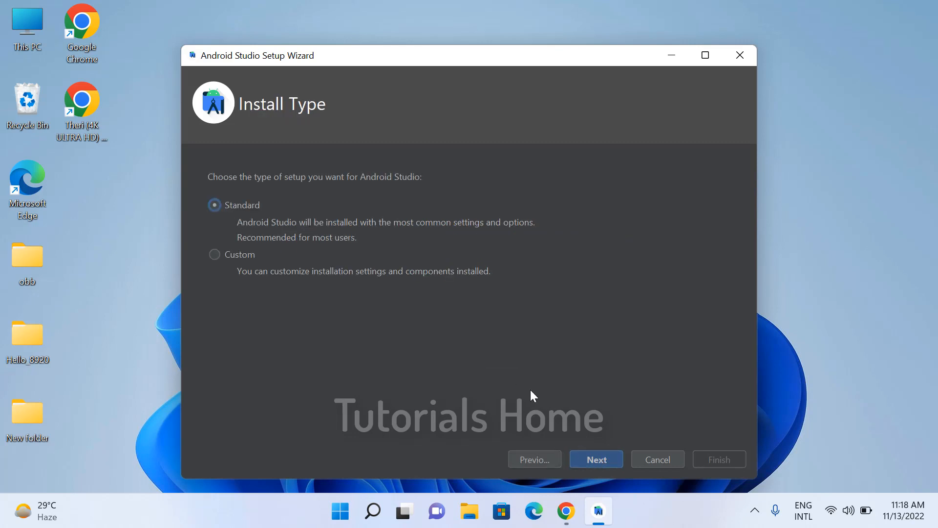
Choose the Standard setup type with the Darcula theme, and review the SDK settings before continuing to the licenses.
{"action": "left_click", "coordinate": [606, 461]}
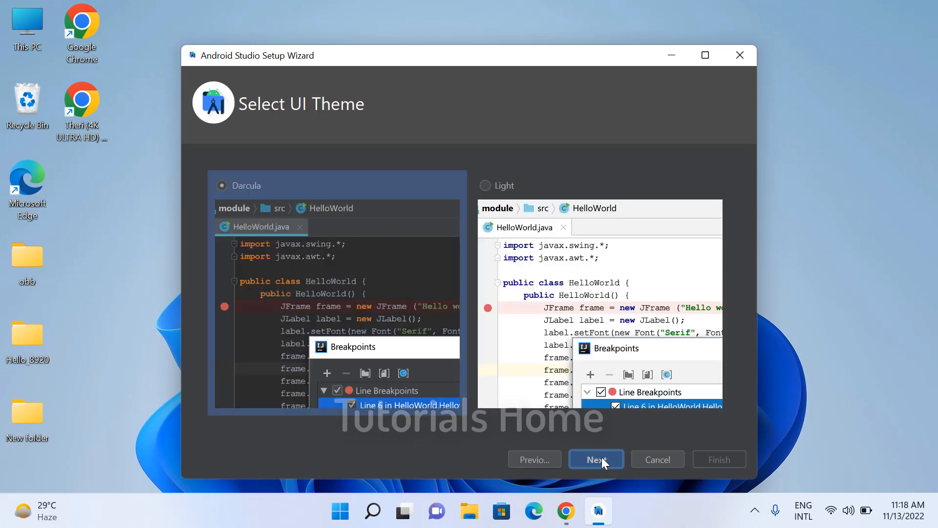
{"action": "left_click", "coordinate": [599, 460]}
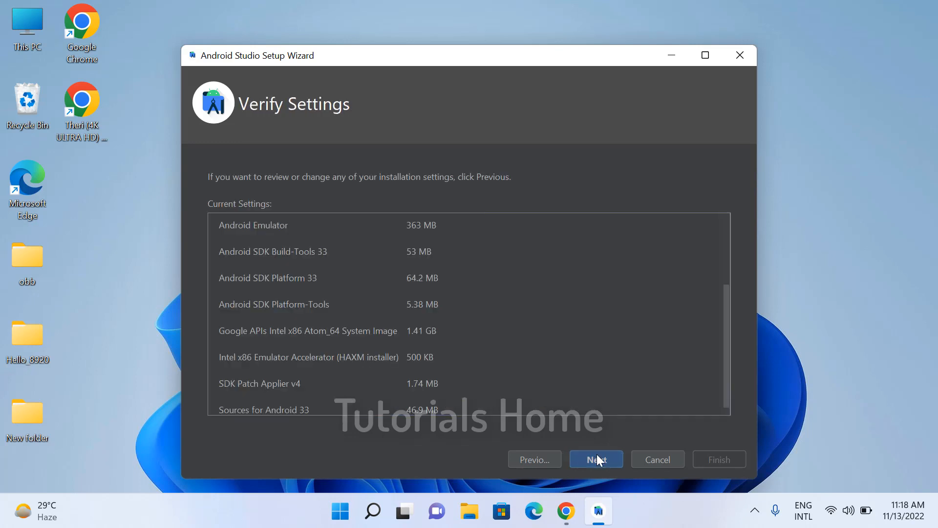
{"action": "scroll", "coordinate": [508, 303], "scroll_direction": "up", "scroll_amount": 3}
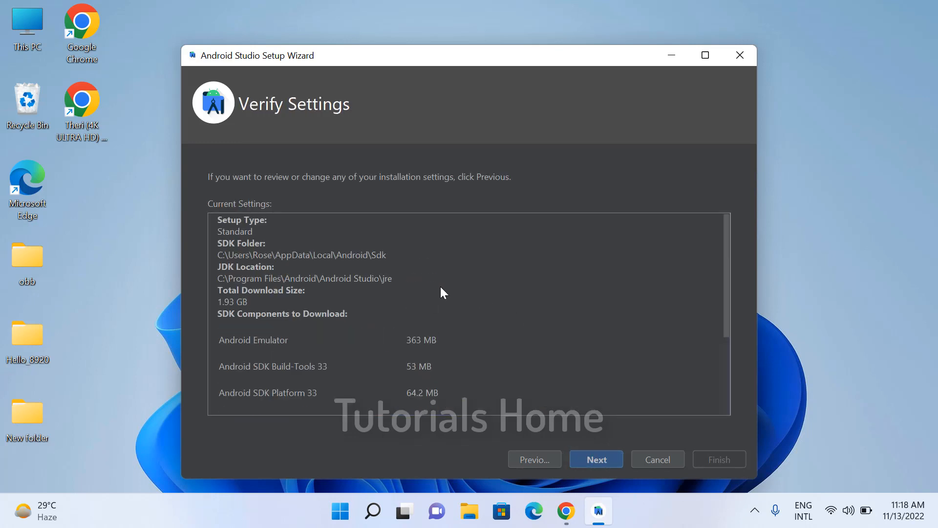
{"action": "scroll", "coordinate": [442, 298], "scroll_direction": "down", "scroll_amount": 5}
{"action": "scroll", "coordinate": [445, 313], "scroll_direction": "up", "scroll_amount": 3}
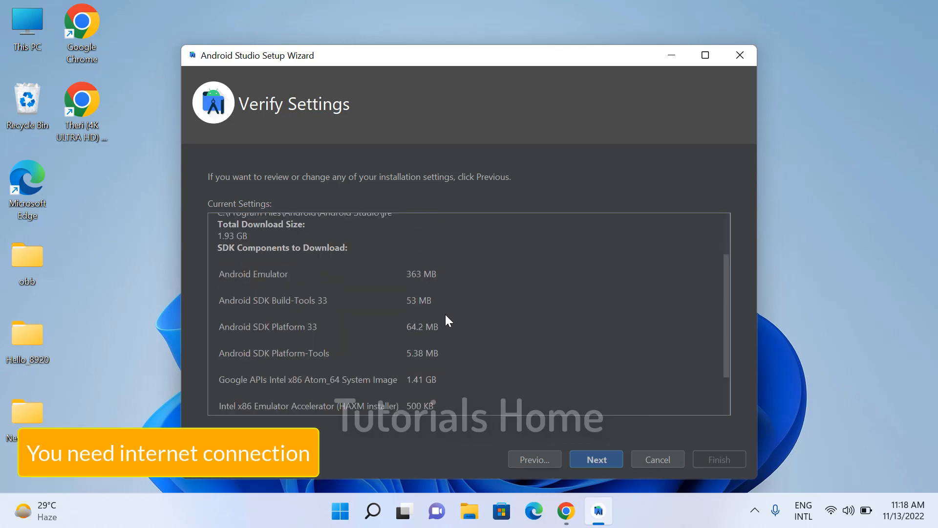
{"action": "scroll", "coordinate": [446, 321], "scroll_direction": "up", "scroll_amount": 3}
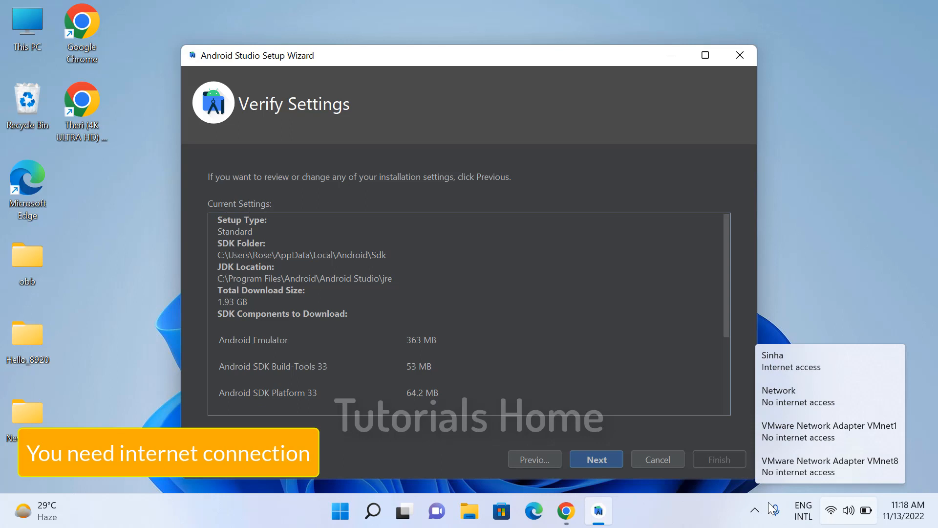
{"action": "left_click", "coordinate": [598, 459]}
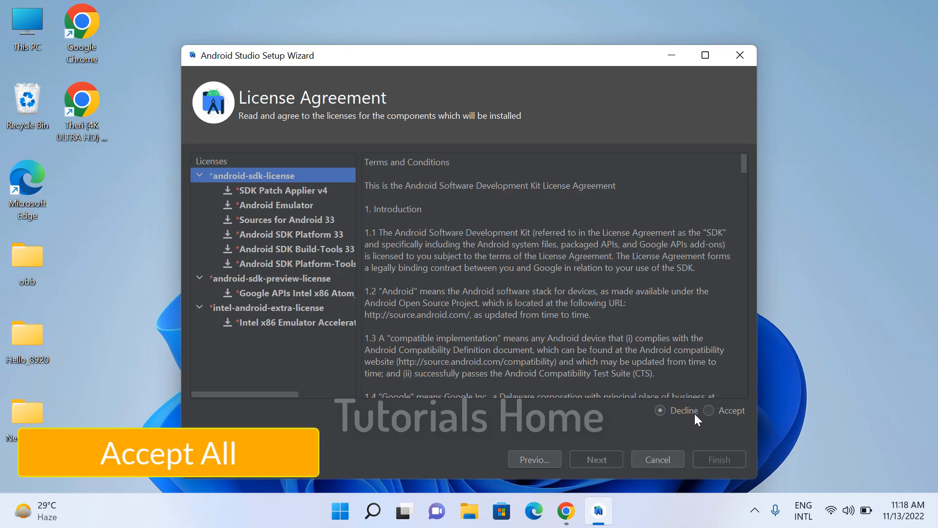
Accept the android-sdk-license, android-sdk-preview-license and intel-android-extra-license agreements.
{"action": "left_click", "coordinate": [708, 411]}
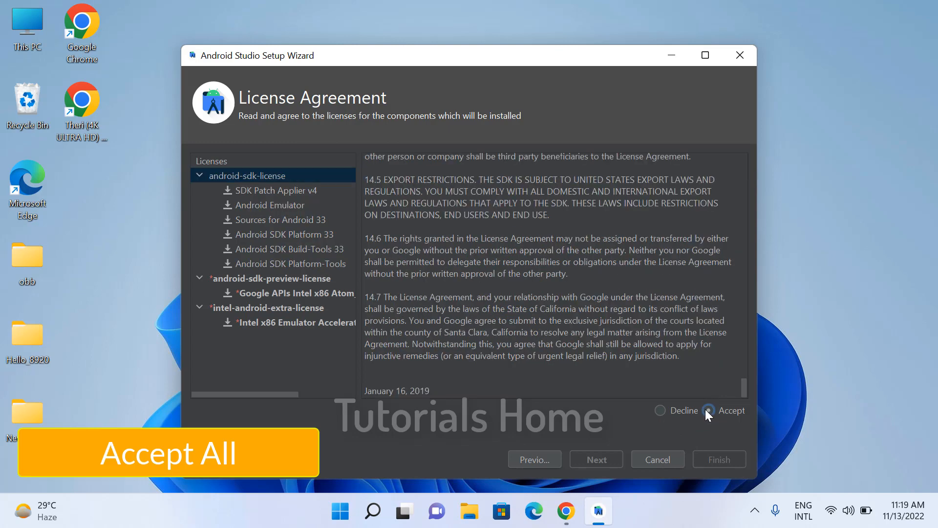
{"action": "left_click", "coordinate": [198, 277]}
{"action": "left_click", "coordinate": [198, 277]}
{"action": "left_click", "coordinate": [240, 278]}
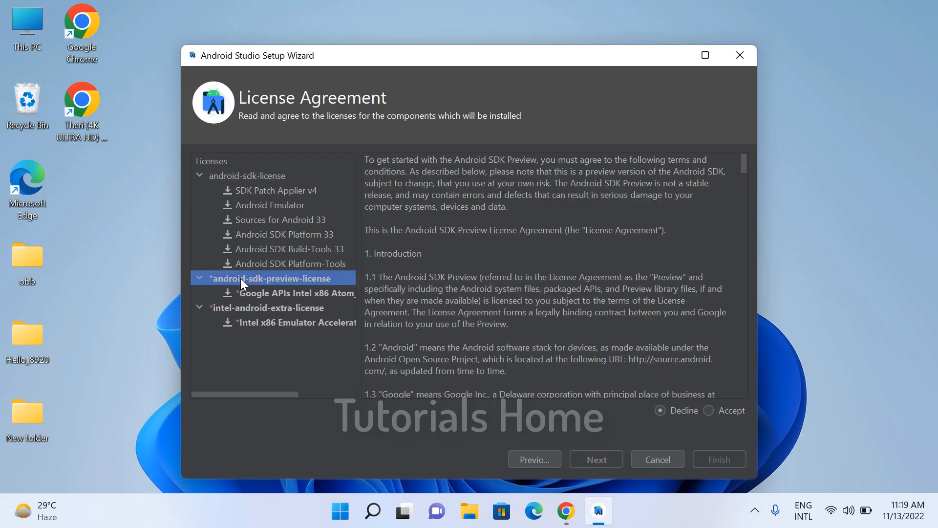
{"action": "left_click", "coordinate": [709, 411]}
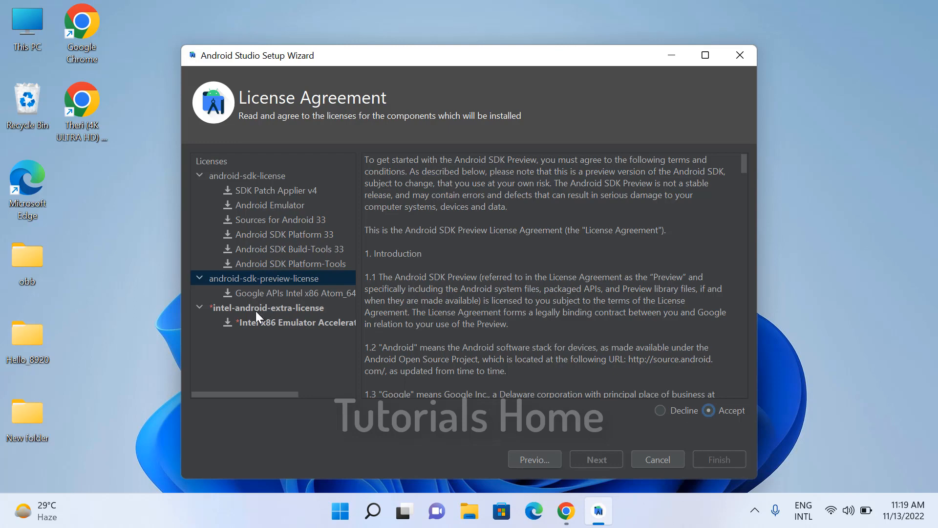
{"action": "left_click", "coordinate": [254, 310]}
{"action": "left_click", "coordinate": [708, 411]}
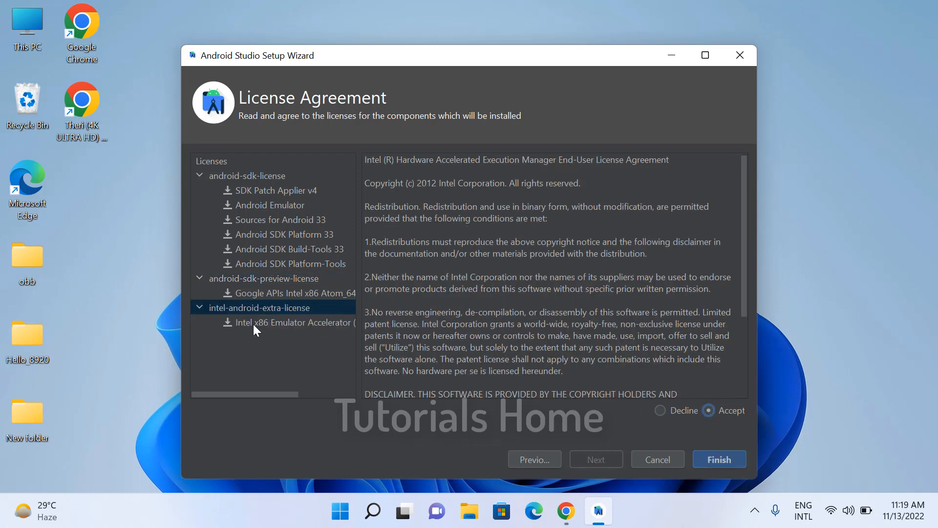
Download the SDK components with the download details shown, and finish the setup wizard.
{"action": "left_click", "coordinate": [714, 457]}
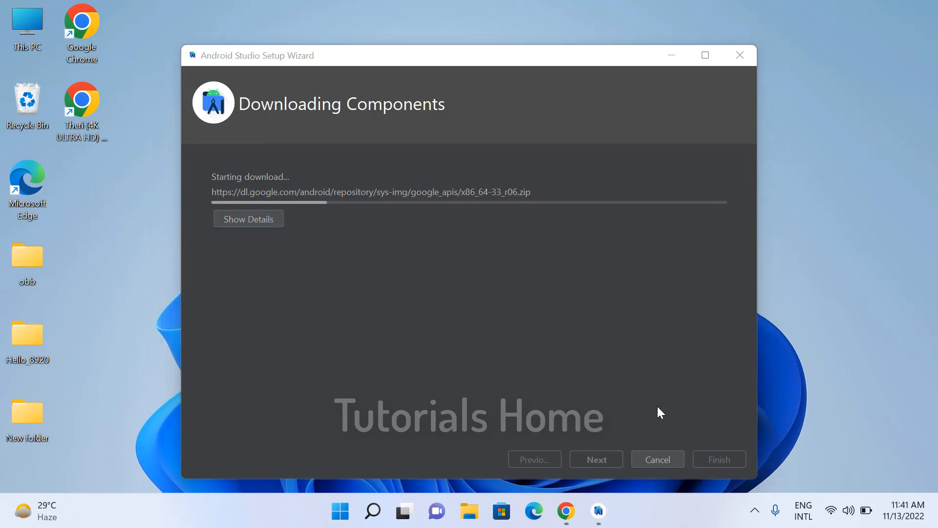
{"action": "left_click", "coordinate": [248, 219]}
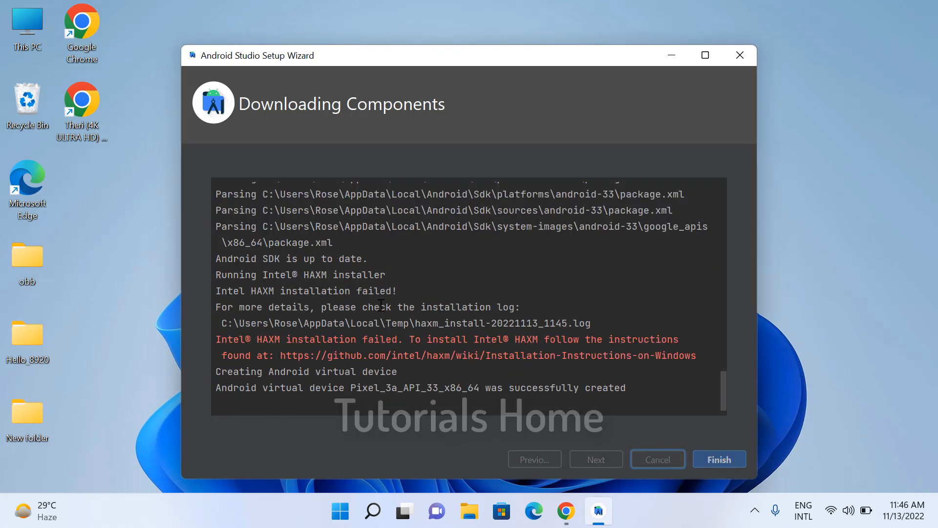
{"action": "left_click", "coordinate": [720, 458]}
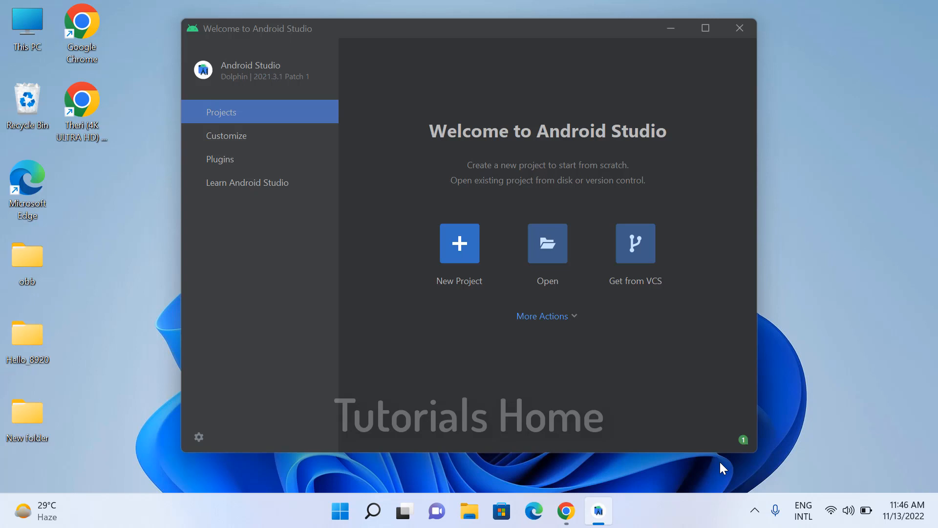
Start a new Phone and Tablet project from the Empty Activity template and continue to its settings.
{"action": "left_click", "coordinate": [455, 259]}
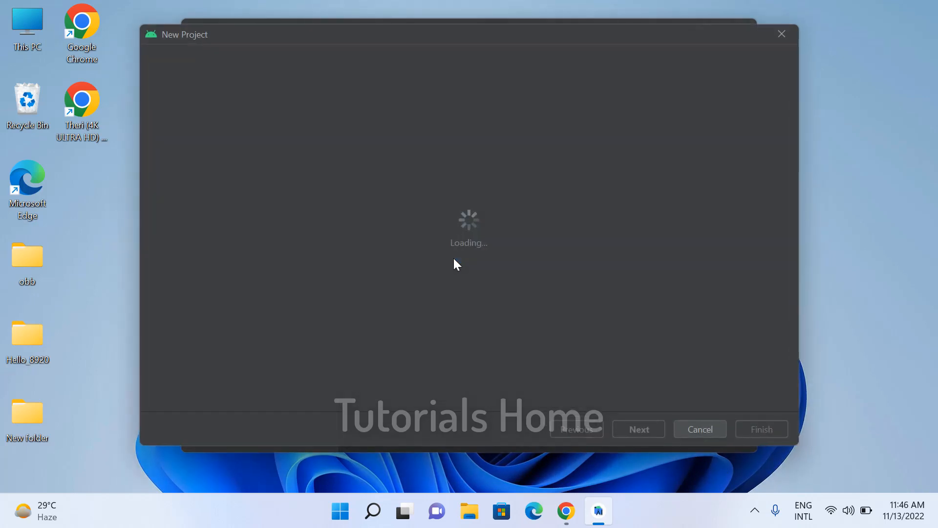
{"action": "scroll", "coordinate": [454, 258], "scroll_direction": "down", "scroll_amount": 3}
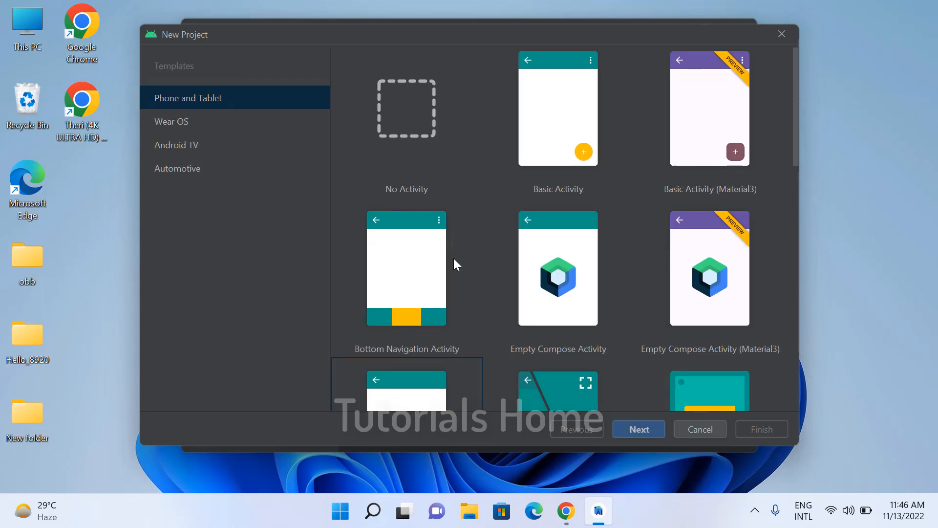
{"action": "scroll", "coordinate": [453, 258], "scroll_direction": "down", "scroll_amount": 1}
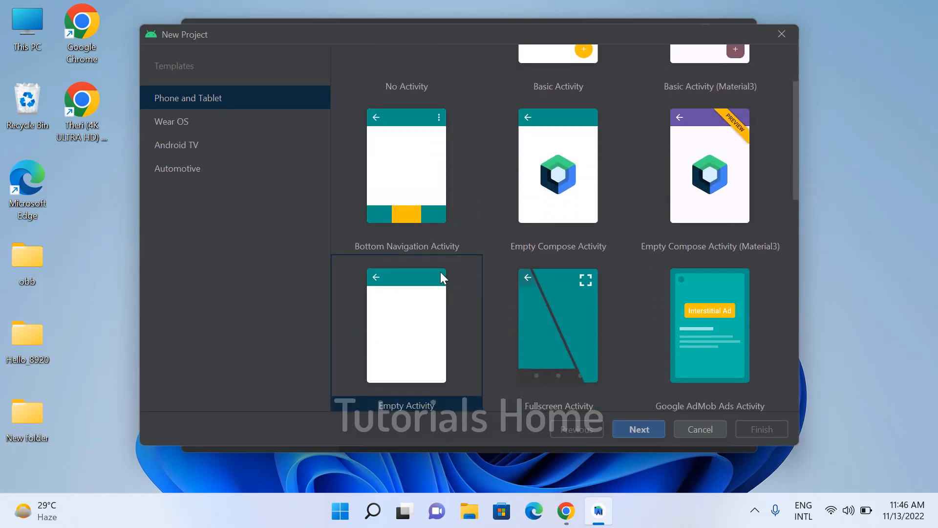
{"action": "left_click", "coordinate": [410, 324]}
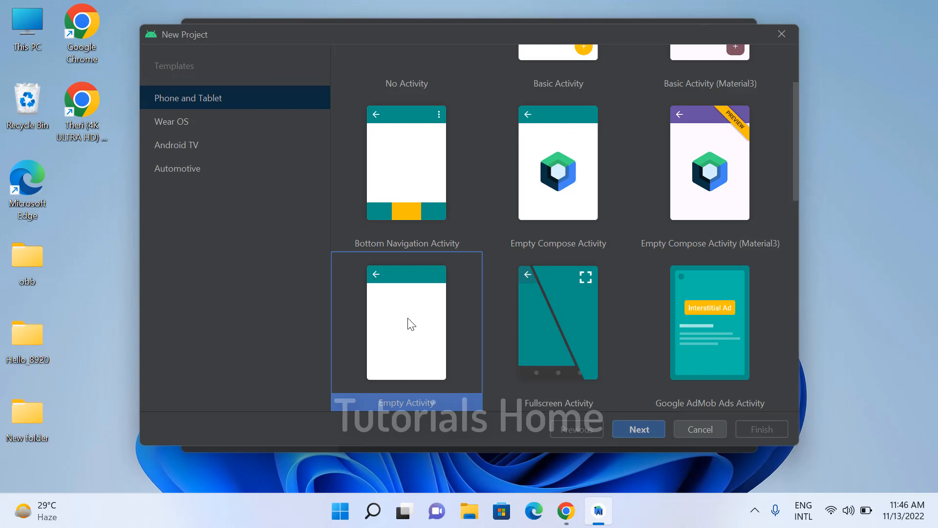
{"action": "scroll", "coordinate": [411, 324], "scroll_direction": "down", "scroll_amount": 1}
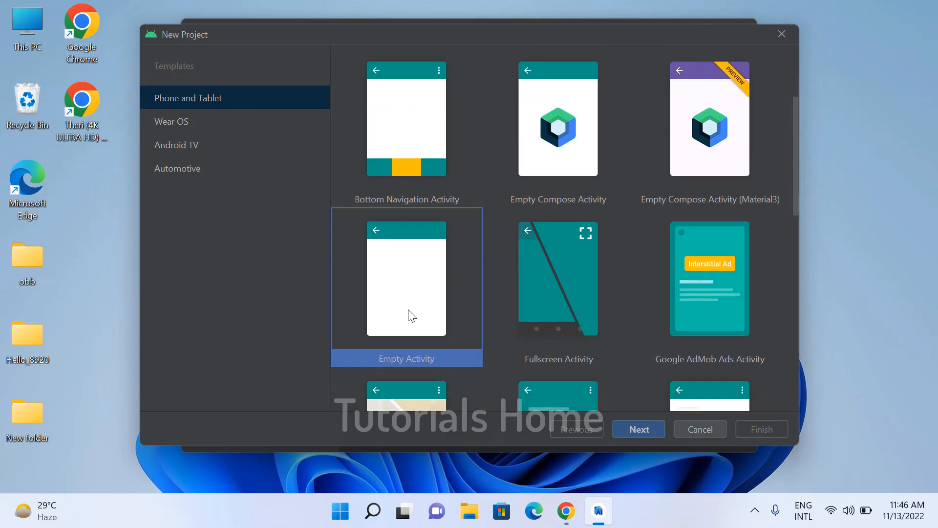
{"action": "left_click", "coordinate": [648, 427]}
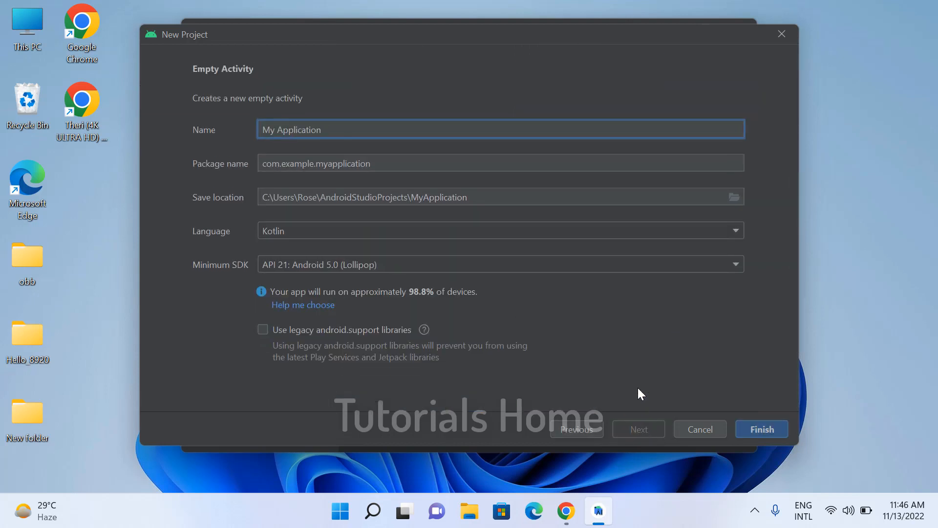
Set the project language to Java and create the project, completing the required SDK platform installation.
{"action": "left_click", "coordinate": [731, 228]}
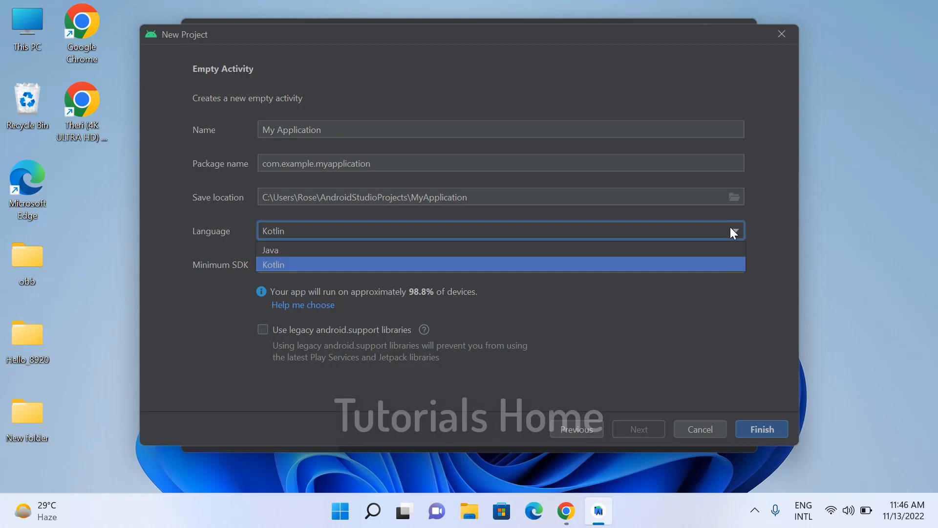
{"action": "left_click", "coordinate": [650, 250]}
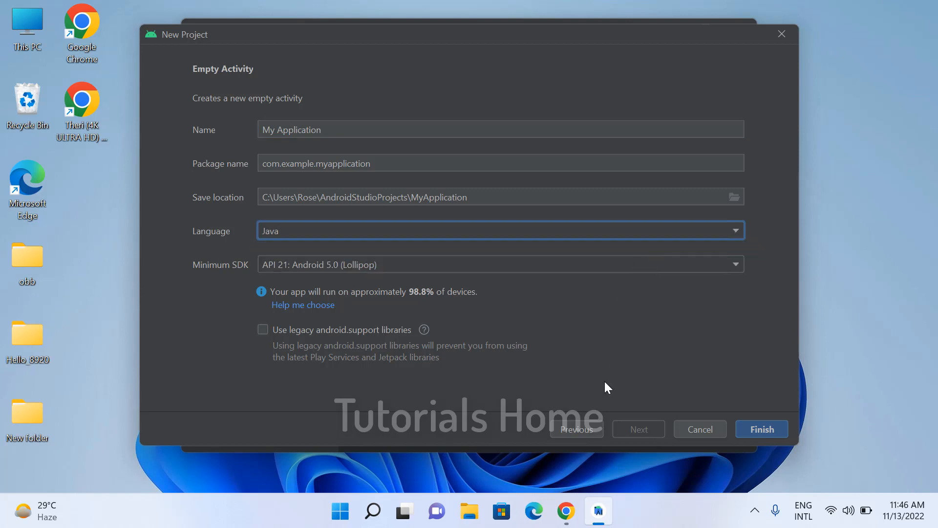
{"action": "left_click", "coordinate": [763, 425]}
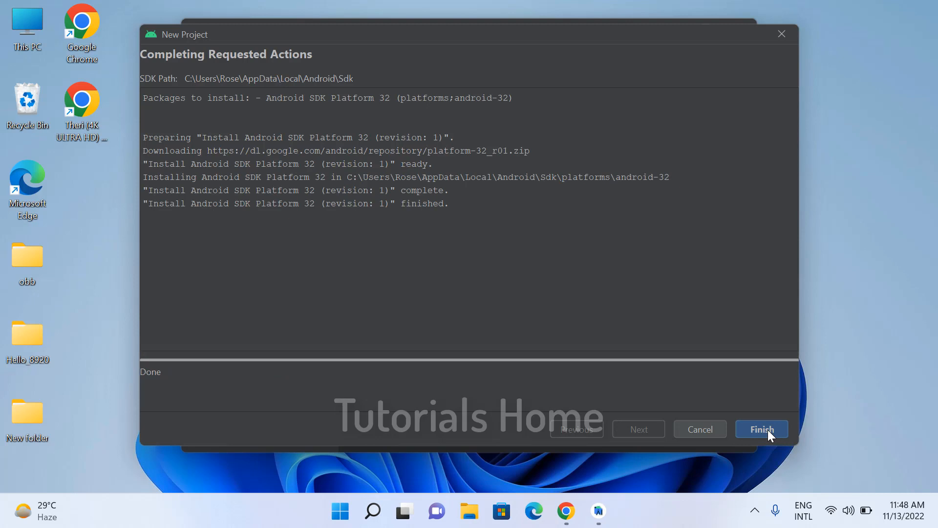
{"action": "left_click", "coordinate": [767, 430]}
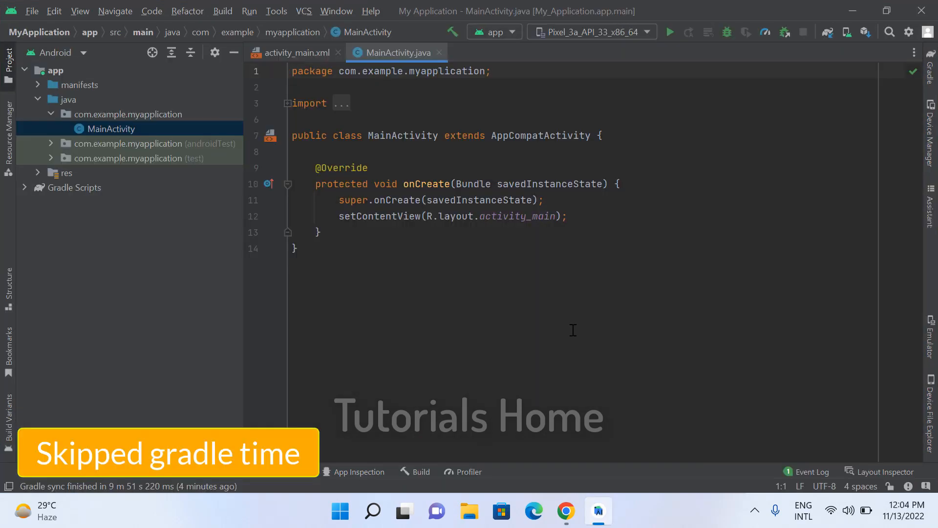
View the activity_main.xml layout, return to MainActivity.java, and build the project's APK.
{"action": "left_click", "coordinate": [301, 54]}
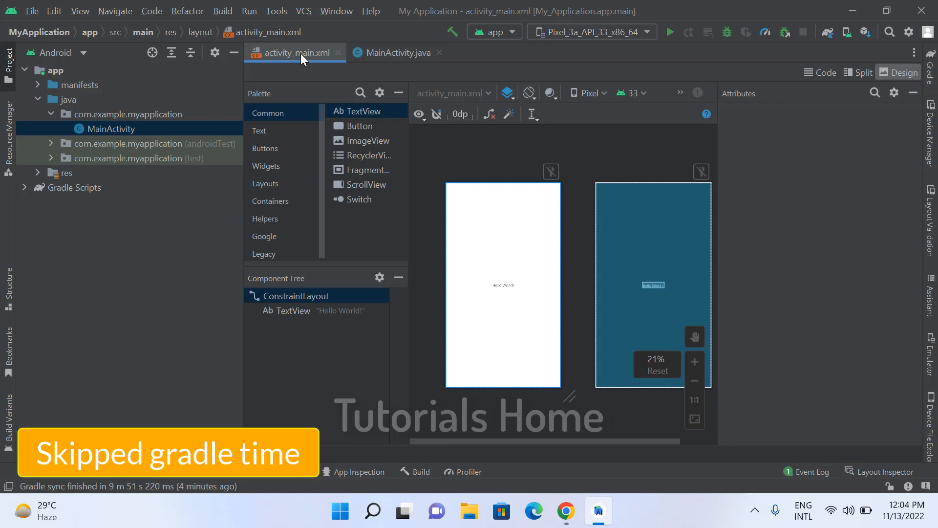
{"action": "left_click", "coordinate": [379, 53]}
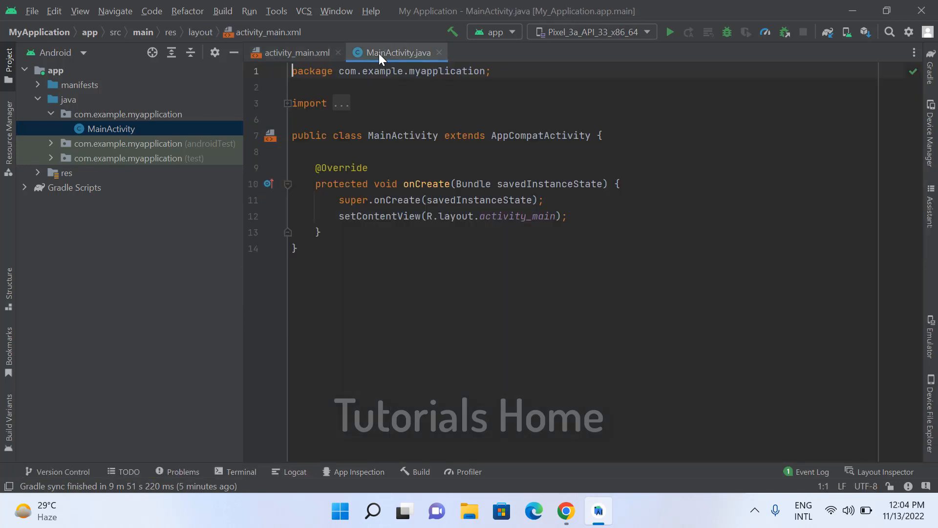
{"action": "left_click", "coordinate": [221, 11]}
{"action": "mouse_move", "coordinate": [336, 111]}
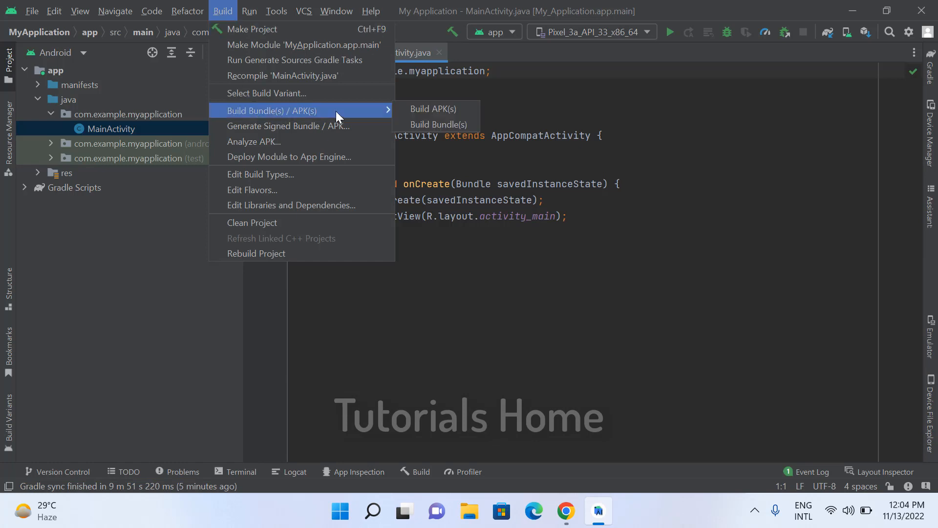
{"action": "left_click", "coordinate": [433, 108]}
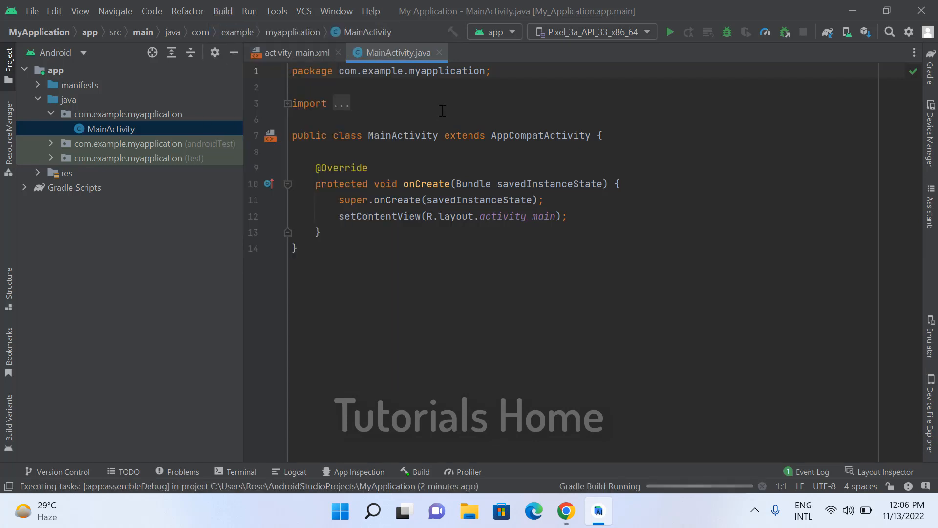